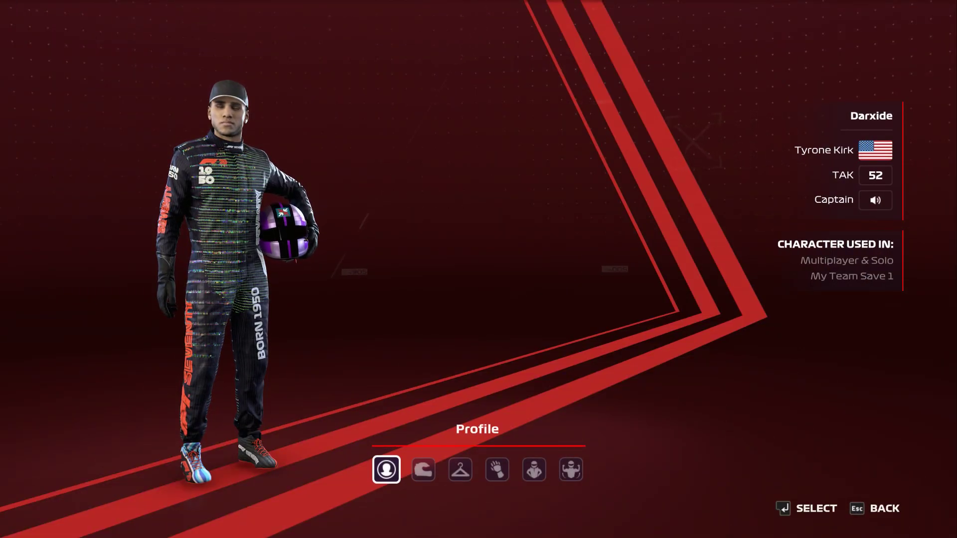
# View the driver character's helmet and leave the character customisation
pyautogui.click(423, 470)
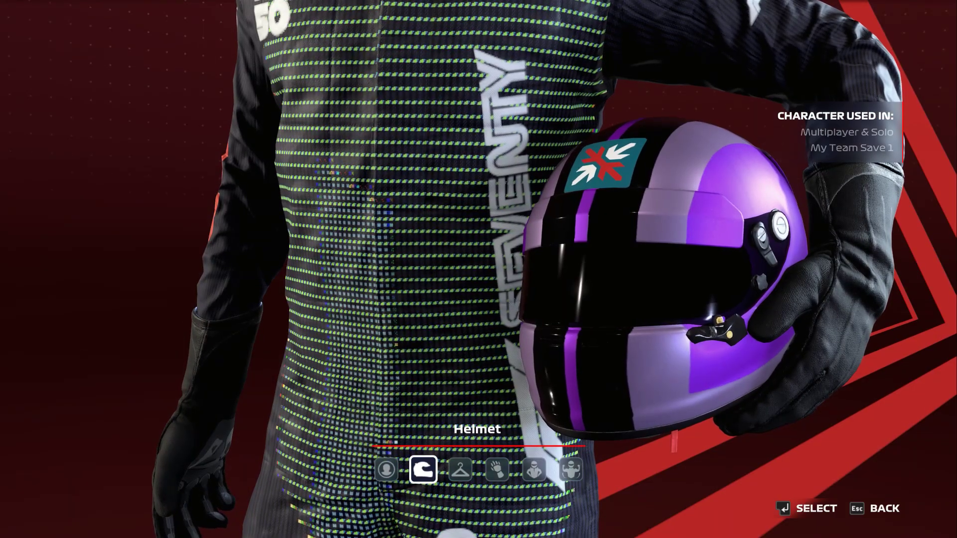
pyautogui.press('Right')
pyautogui.press('Escape')
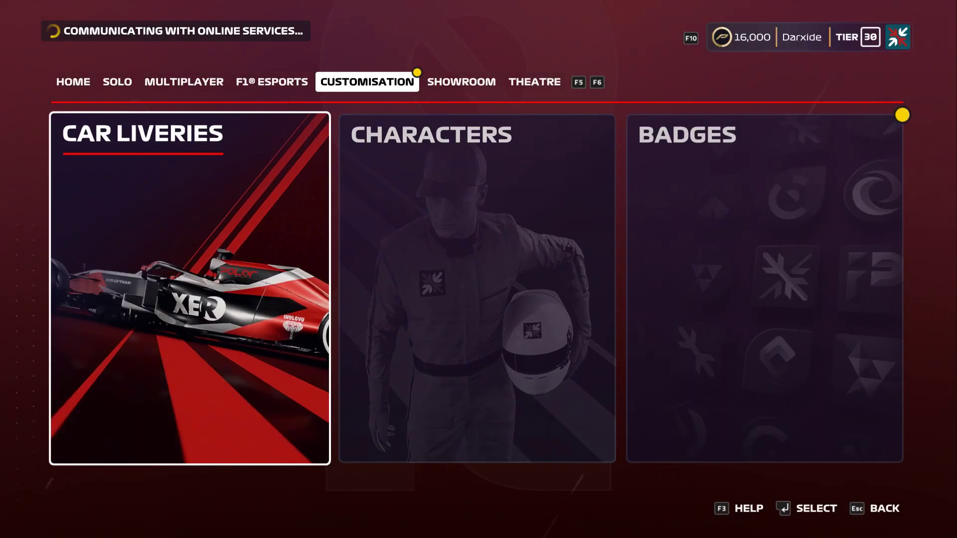
# Compare the grey glitch-patterned car livery with the red and blue one in the livery selection, and leave it
pyautogui.press('Return')
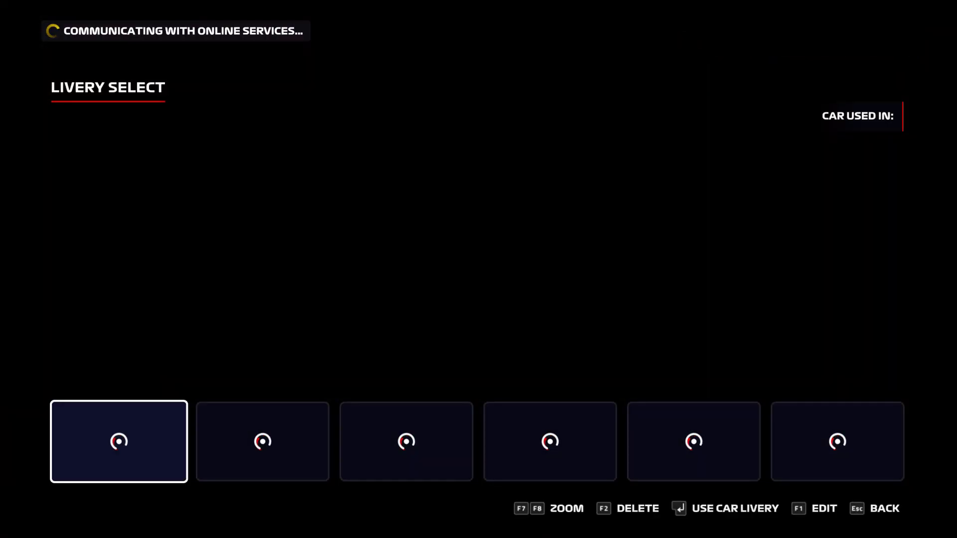
pyautogui.press('Right')
pyautogui.press('Right')
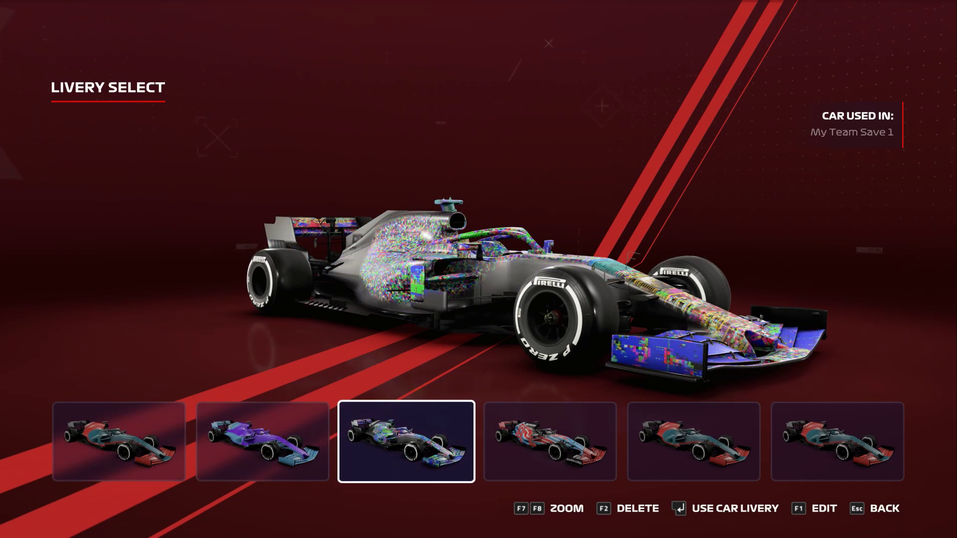
pyautogui.press('Right')
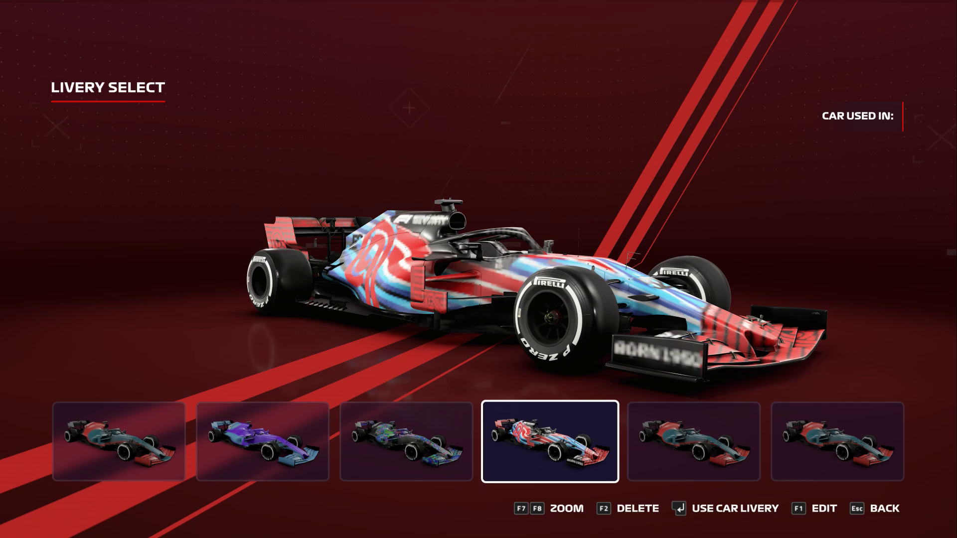
pyautogui.press('Left')
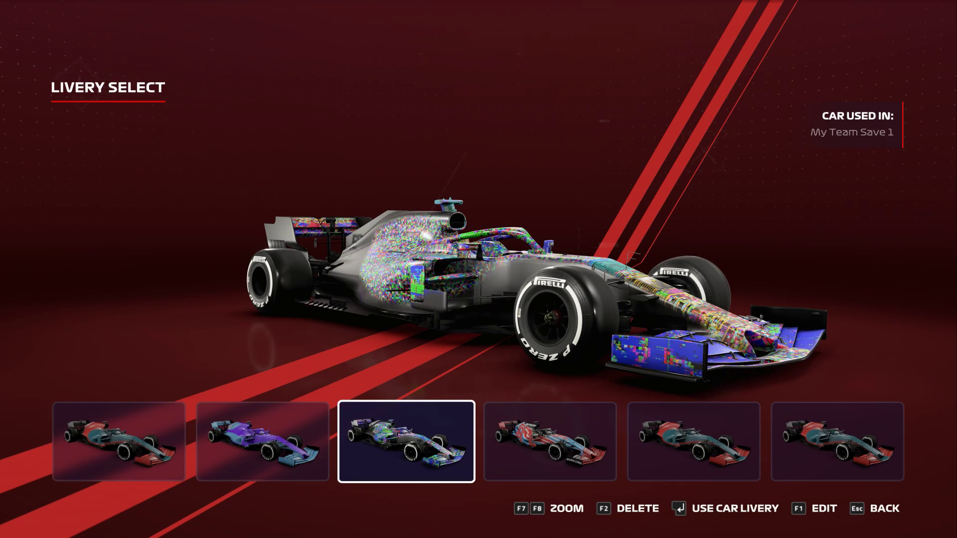
pyautogui.press('Right')
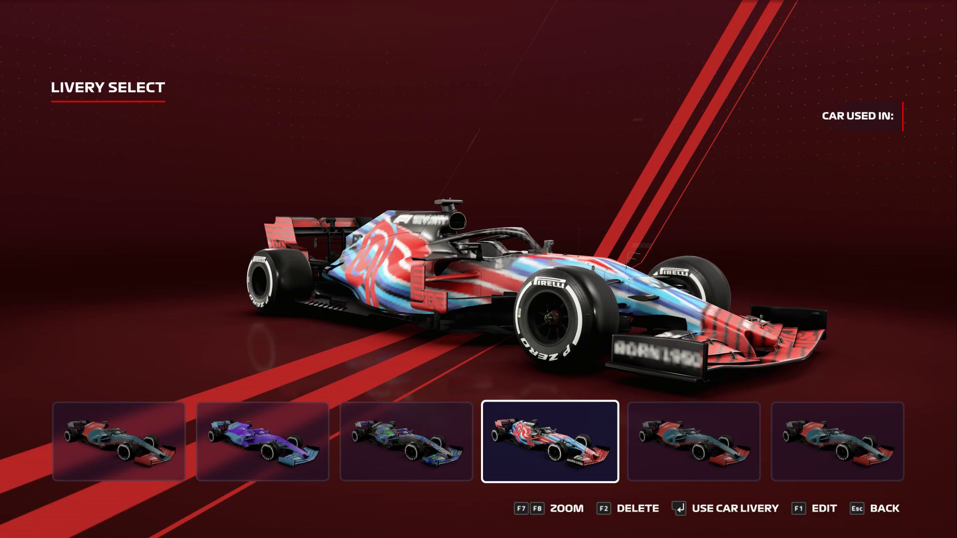
pyautogui.press('Left')
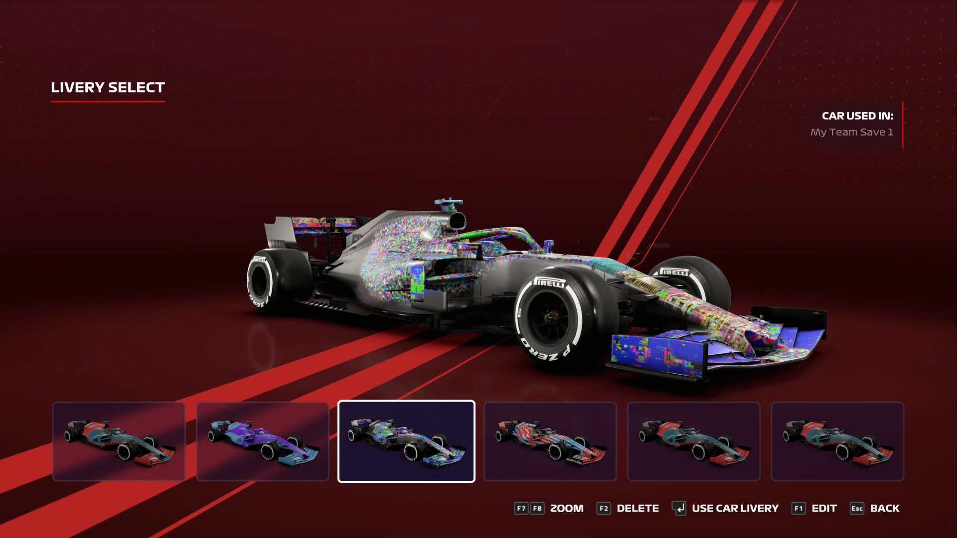
pyautogui.press('Escape')
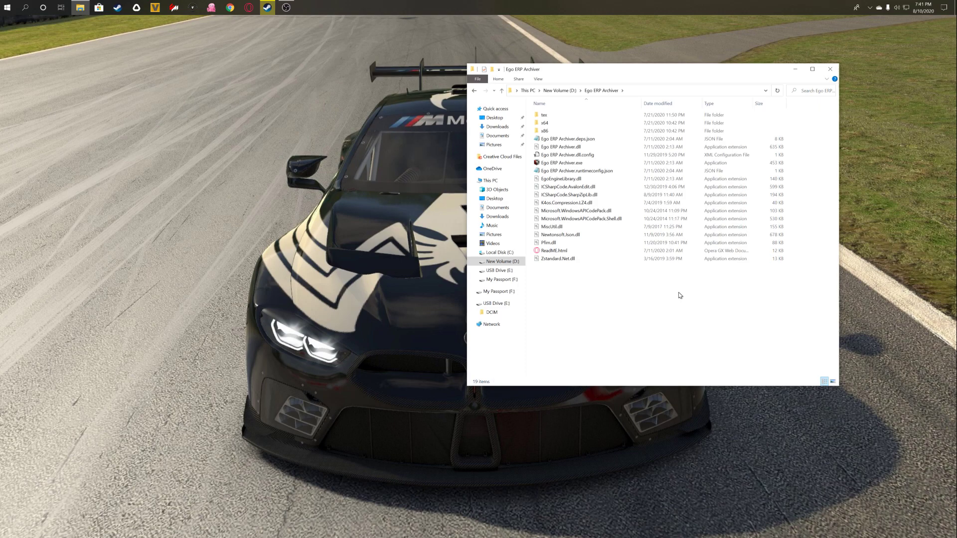
# Launch Ego ERP Archiver from its folder and open fom01.erp from the F1 2020 team_livery\fom01 folder
pyautogui.click(602, 163)
pyautogui.doubleClick(601, 164)
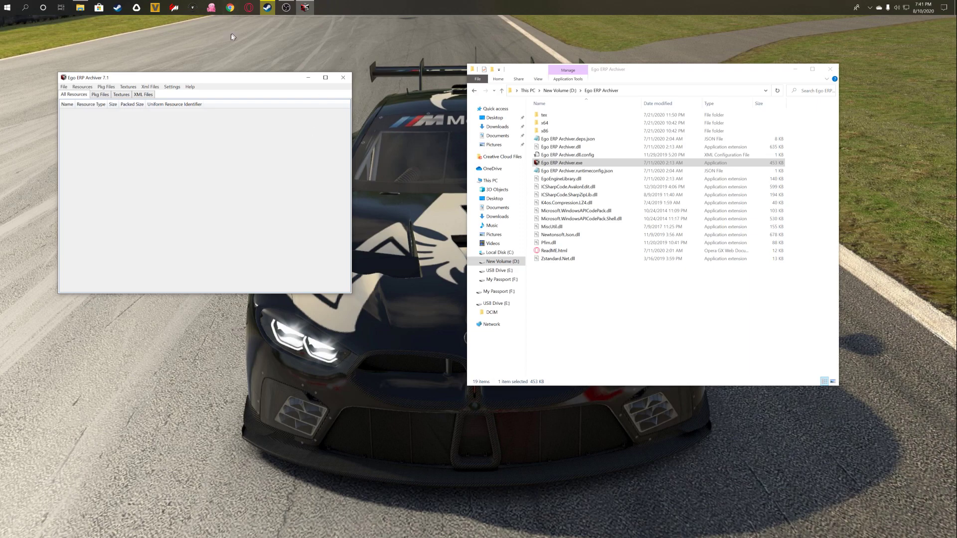
pyautogui.moveTo(240, 80); pyautogui.dragTo(309, 80)
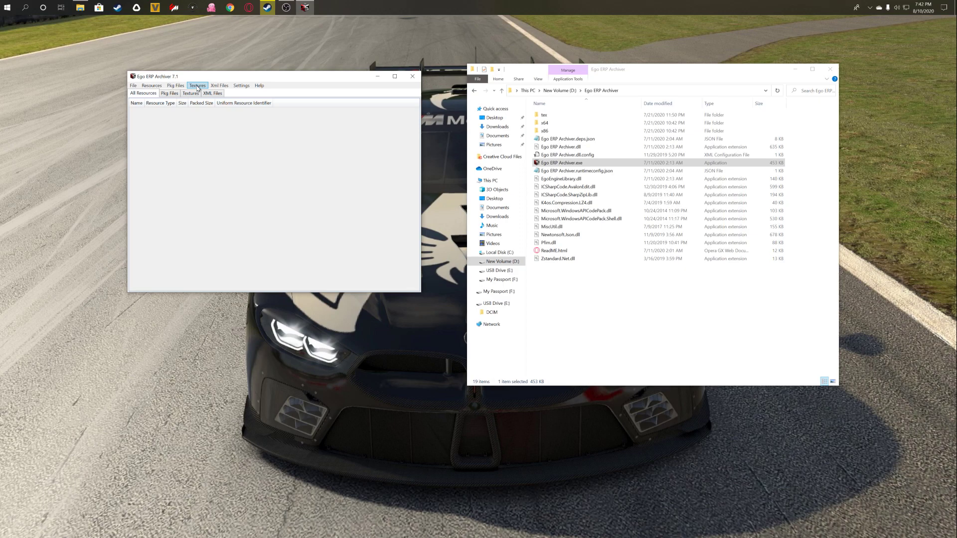
pyautogui.click(151, 86)
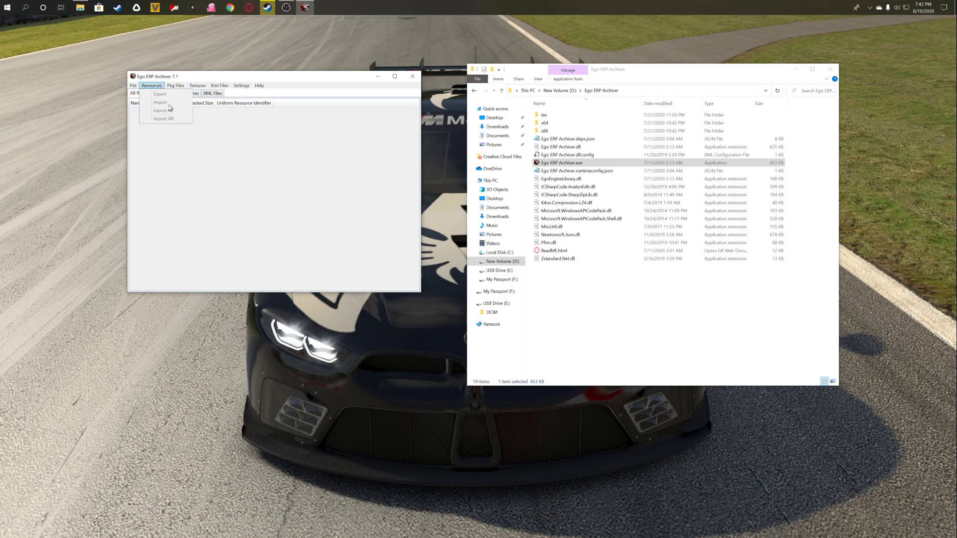
pyautogui.click(145, 94)
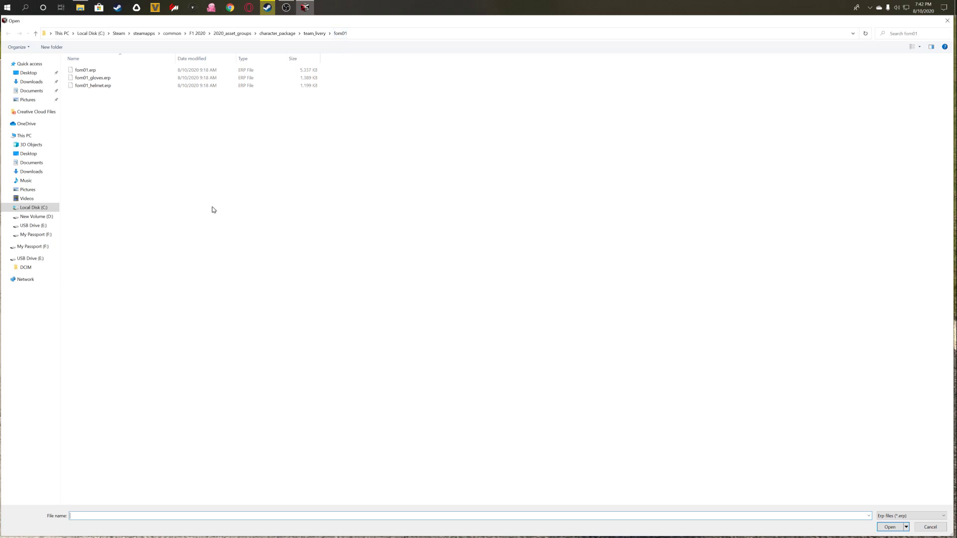
pyautogui.doubleClick(99, 71)
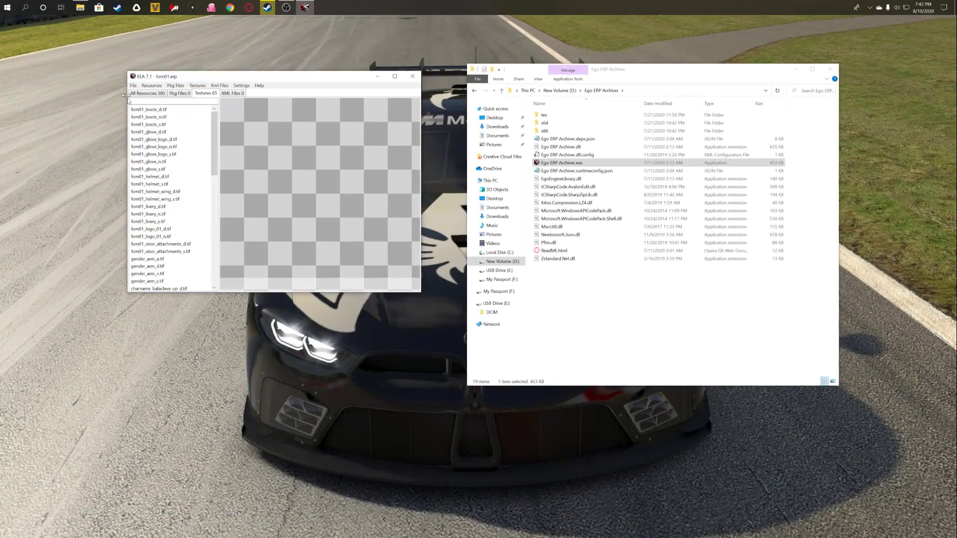
# Examine the race suit textures fom01_livery_d.tif, fom01_livery_n.tif and fom01_livery_s.tif
pyautogui.moveTo(215, 167)
pyautogui.mouseDown()
pyautogui.moveTo(217, 182)
pyautogui.moveTo(220, 163)
pyautogui.mouseUp()
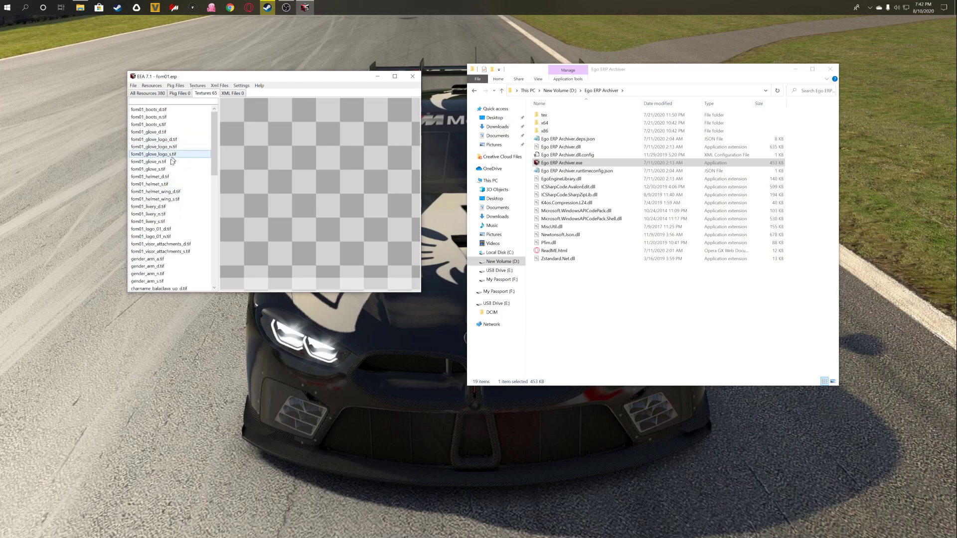
pyautogui.click(177, 207)
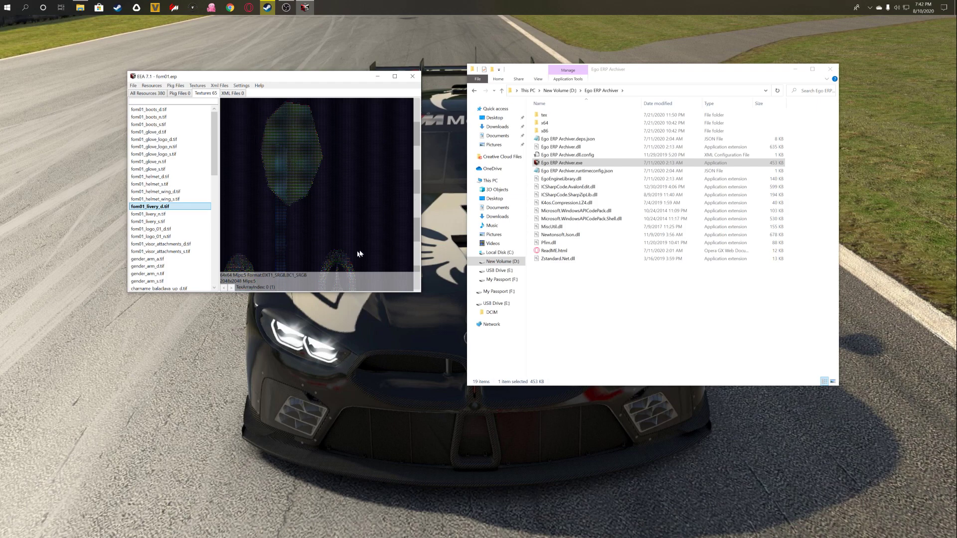
pyautogui.click(182, 216)
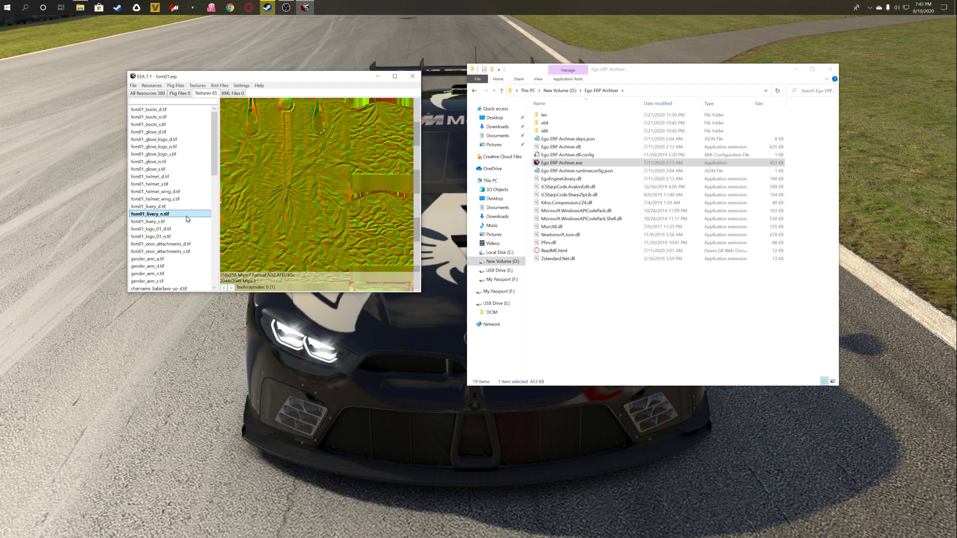
pyautogui.click(159, 222)
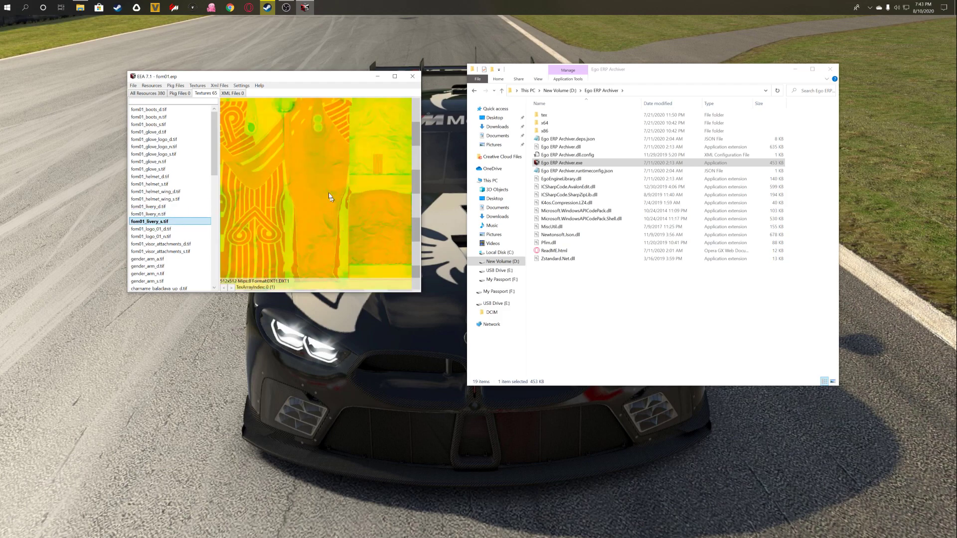
pyautogui.click(171, 215)
pyautogui.click(172, 207)
pyautogui.click(172, 222)
pyautogui.click(181, 207)
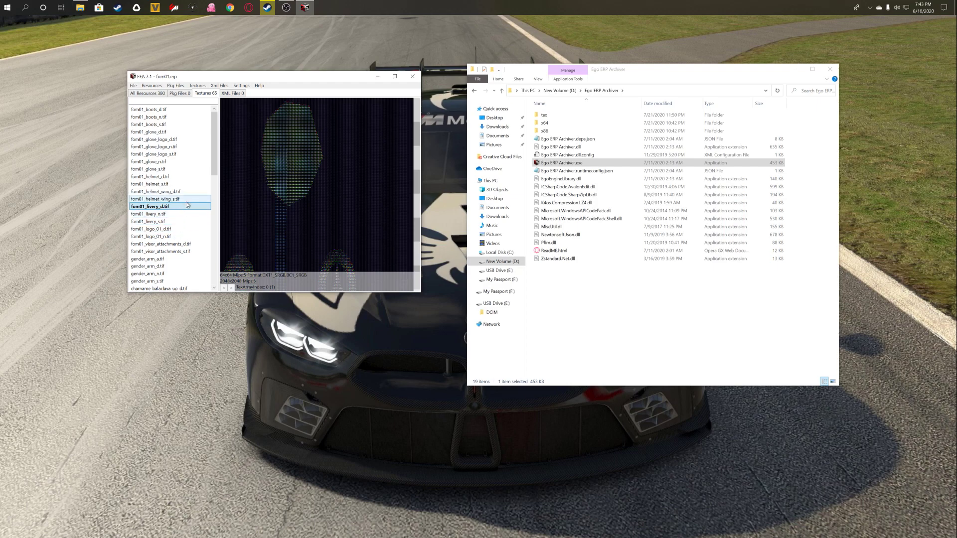
# Import fom01_livery_d.tif.dds from Documents\f12020 modding\racesuits into fom01_livery_d.tif, saving its mipmaps as fom01_livery_d.tif.2020.mipmaps
pyautogui.click(198, 85)
pyautogui.click(208, 103)
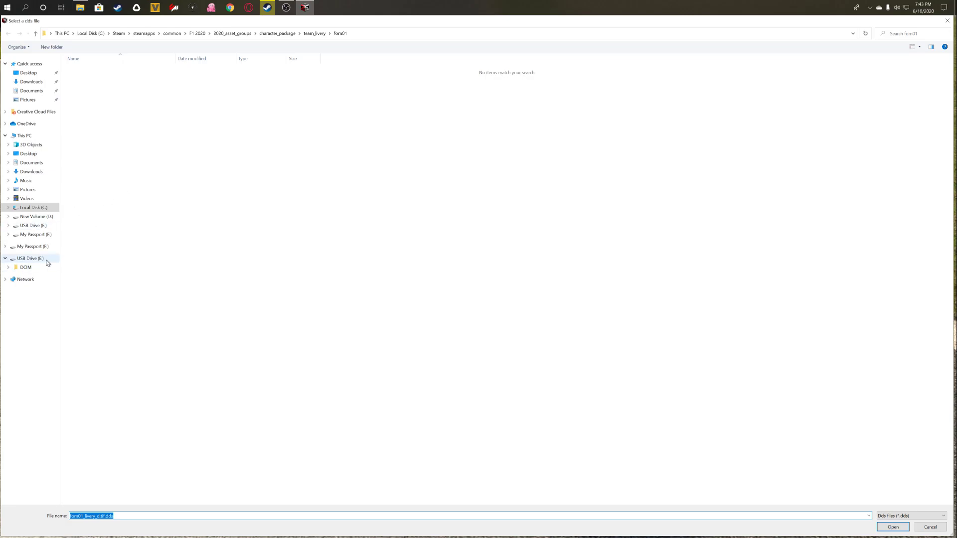
pyautogui.click(37, 163)
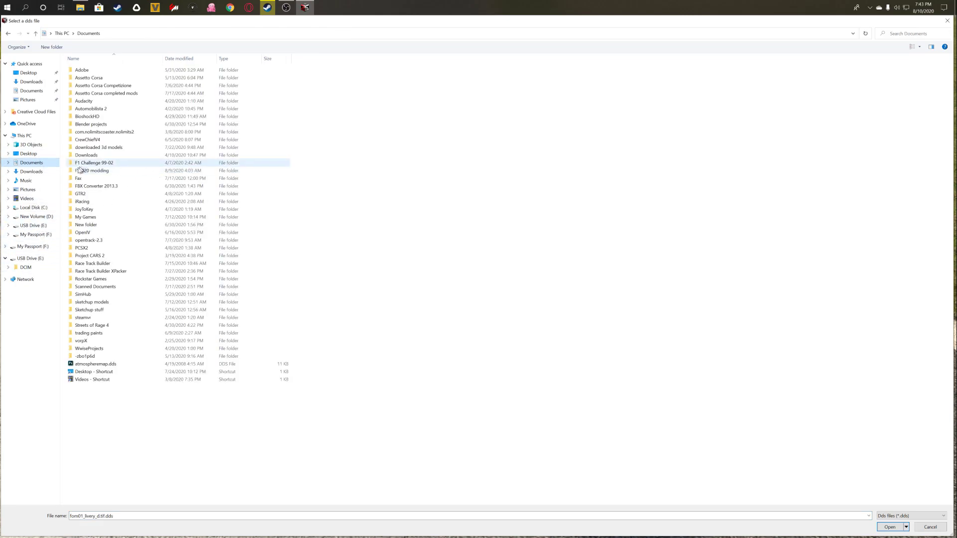
pyautogui.doubleClick(96, 171)
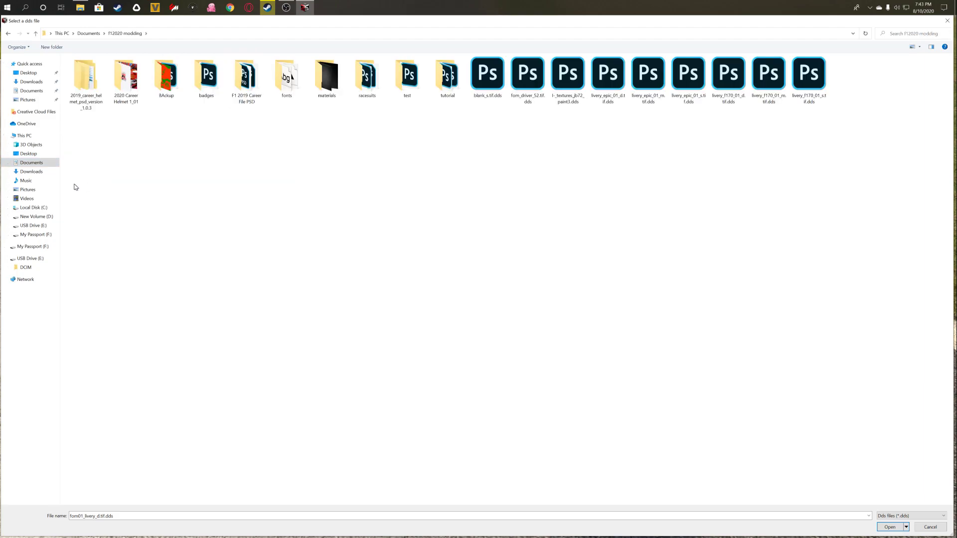
pyautogui.doubleClick(377, 88)
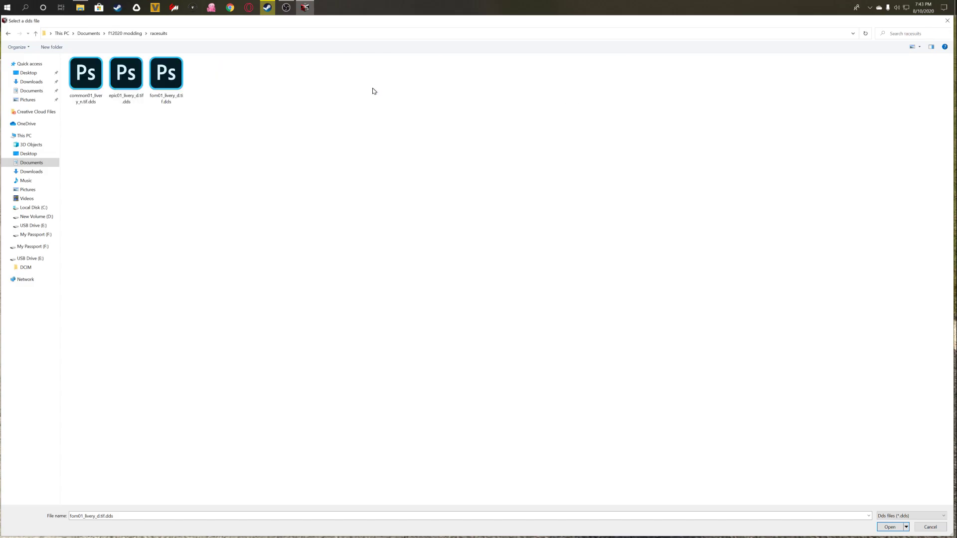
pyautogui.doubleClick(168, 79)
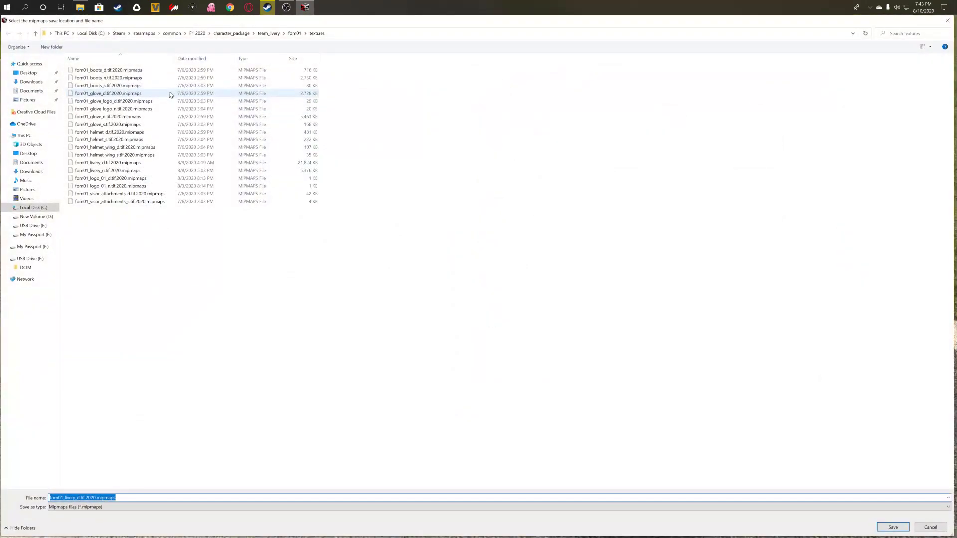
pyautogui.click(879, 527)
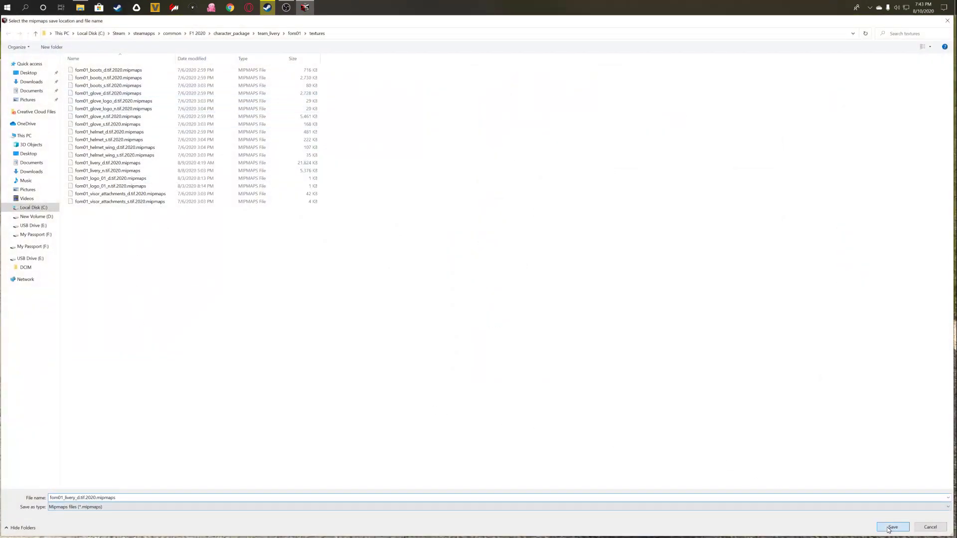
pyautogui.click(505, 313)
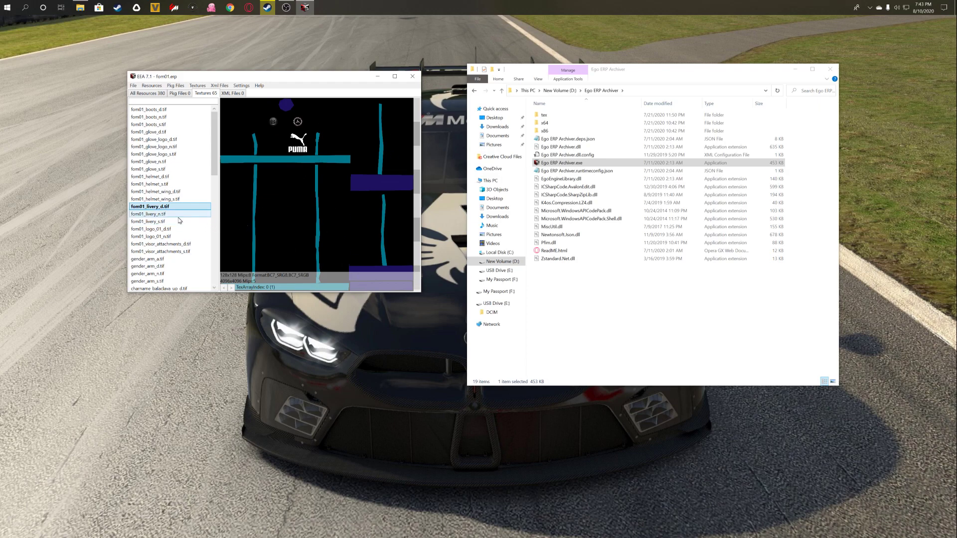
# Import blank_s.tif.dds from the Documents\f12020 modding folder into the fom01_livery_s.tif texture
pyautogui.click(181, 215)
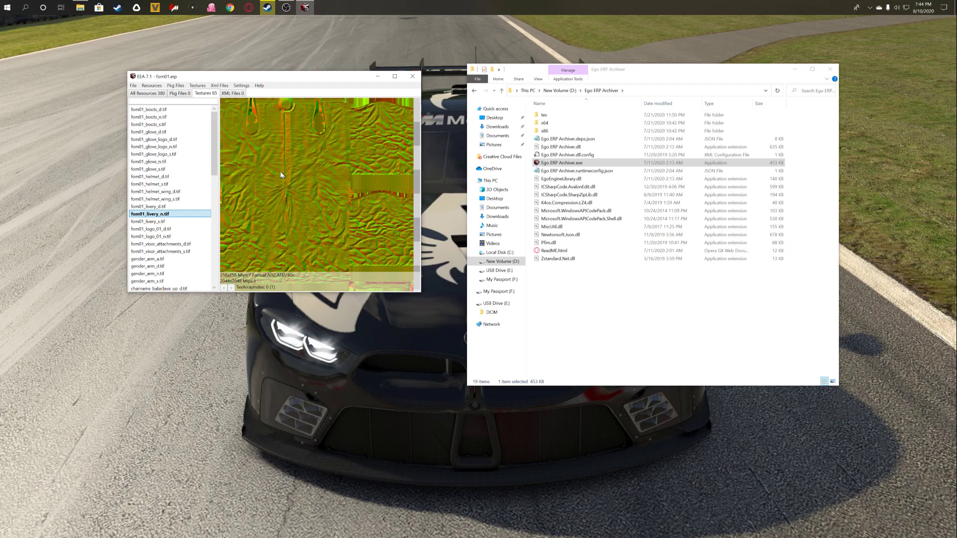
pyautogui.click(173, 222)
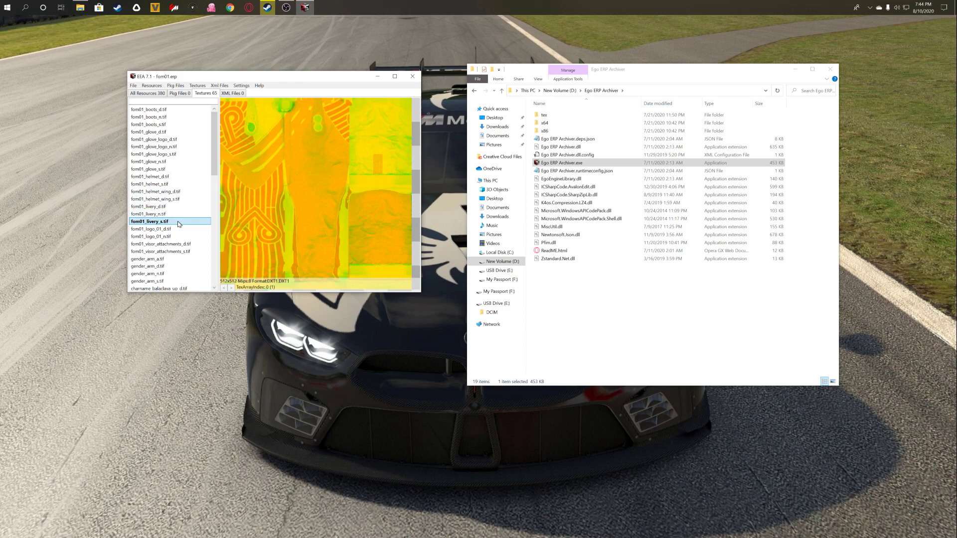
pyautogui.click(197, 85)
pyautogui.click(205, 105)
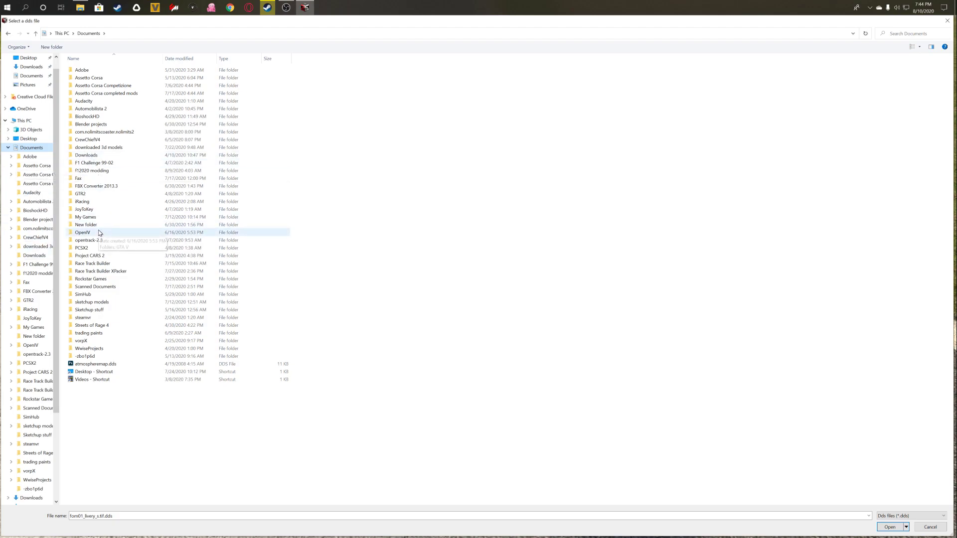
pyautogui.doubleClick(100, 171)
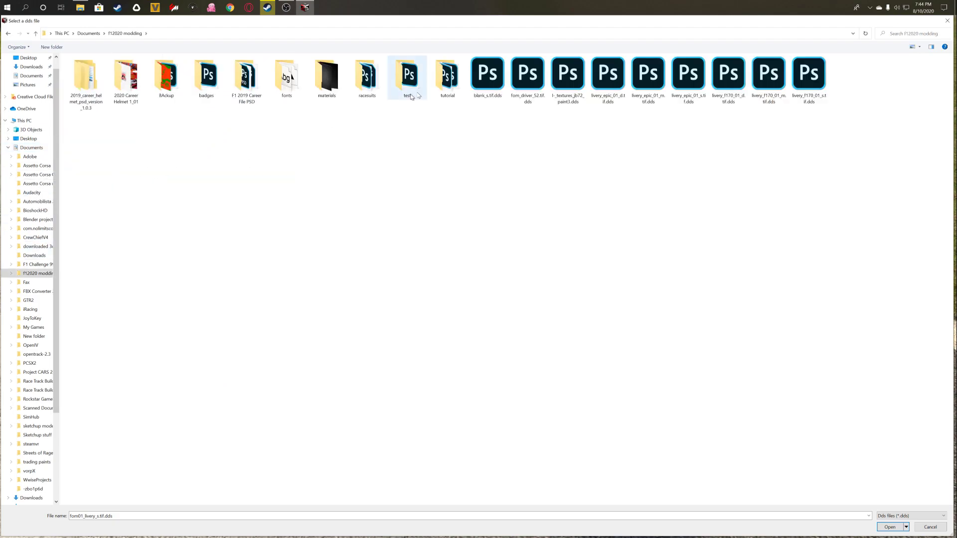
pyautogui.doubleClick(500, 87)
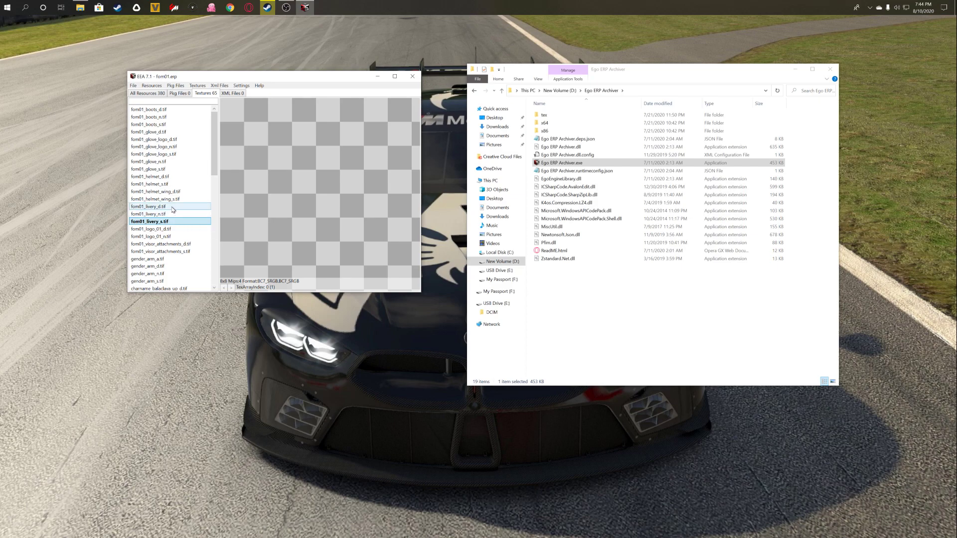
# Review the replaced fom01_livery_d.tif and fom01_livery_s.tif textures alongside fom01_livery_n.tif
pyautogui.press('Up')
pyautogui.press('Up')
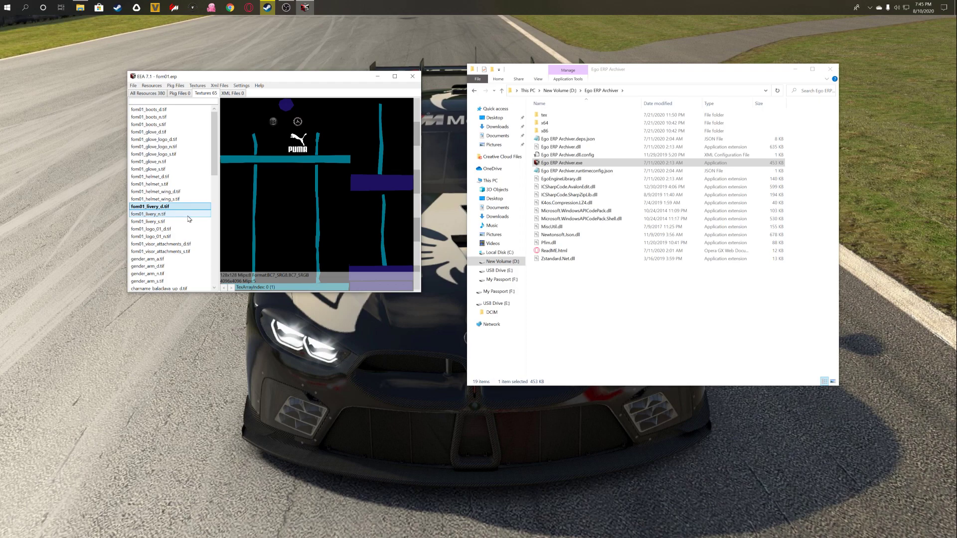
pyautogui.click(189, 216)
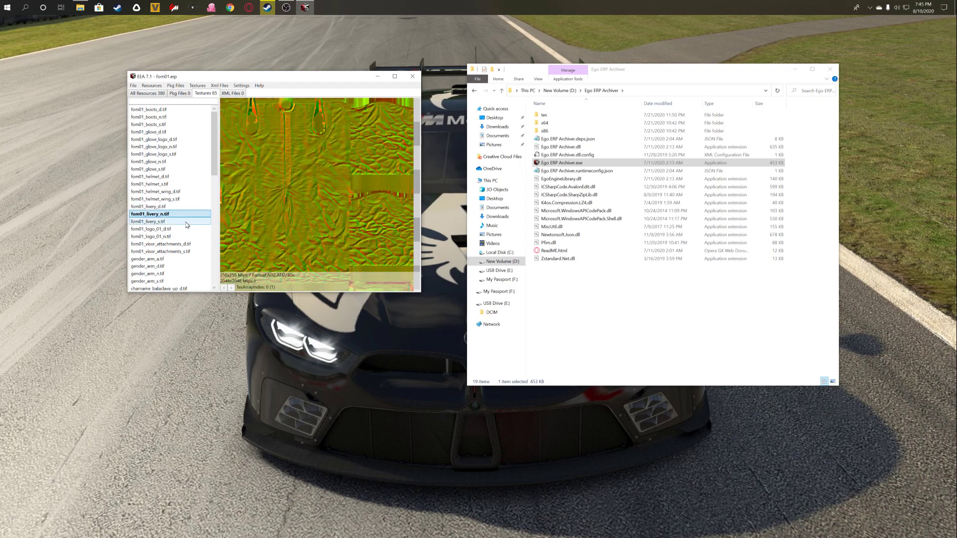
pyautogui.click(187, 222)
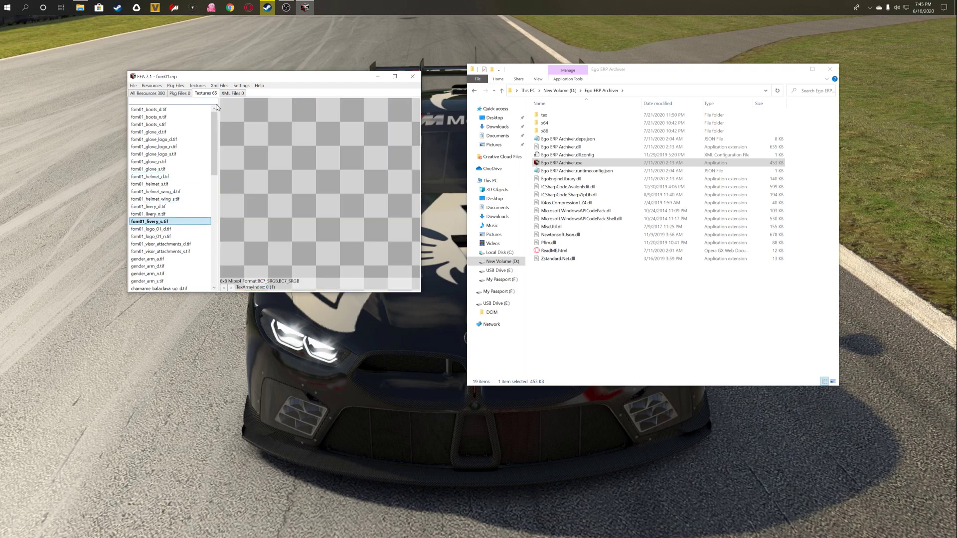
# Save the archive as fom01.erp in the team_livery\fom01 folder, overwriting the existing file
pyautogui.click(134, 86)
pyautogui.click(150, 105)
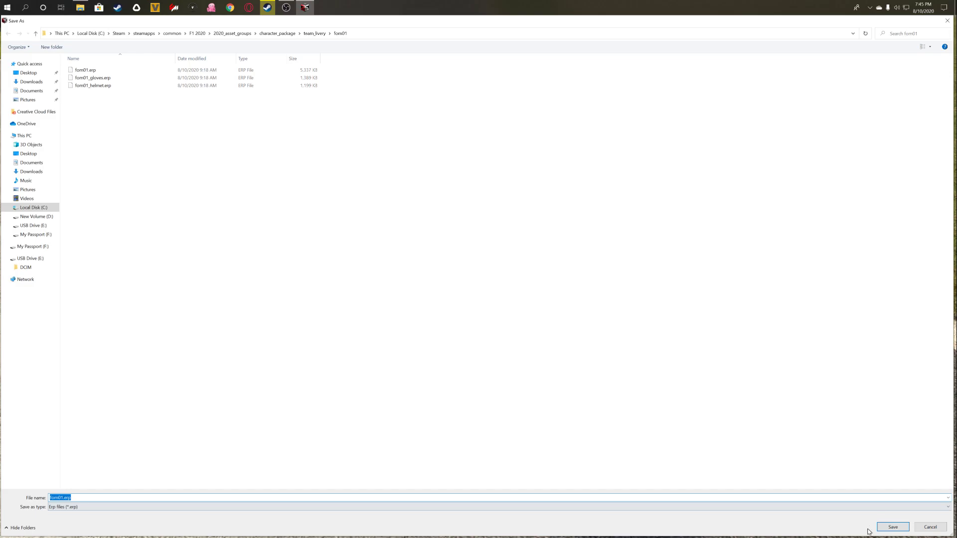
pyautogui.click(893, 527)
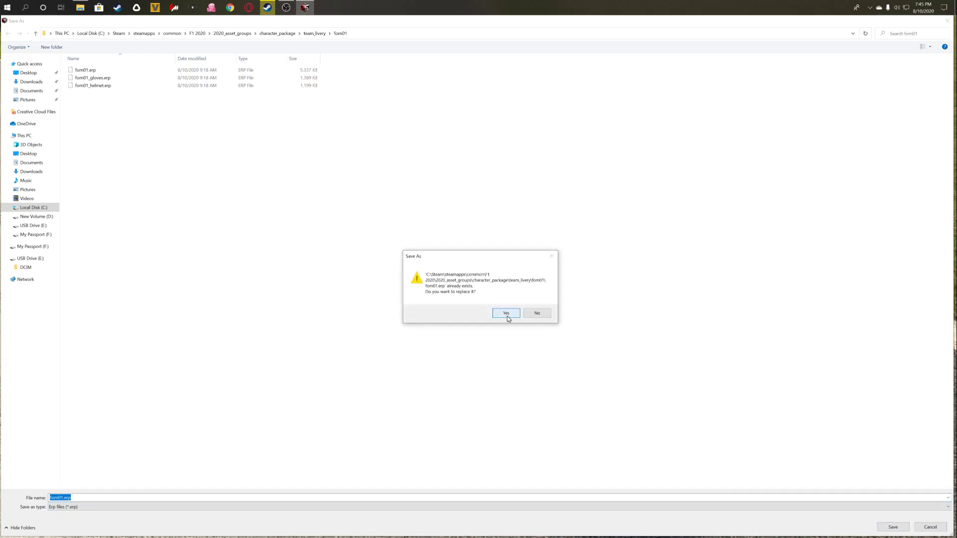
pyautogui.click(506, 314)
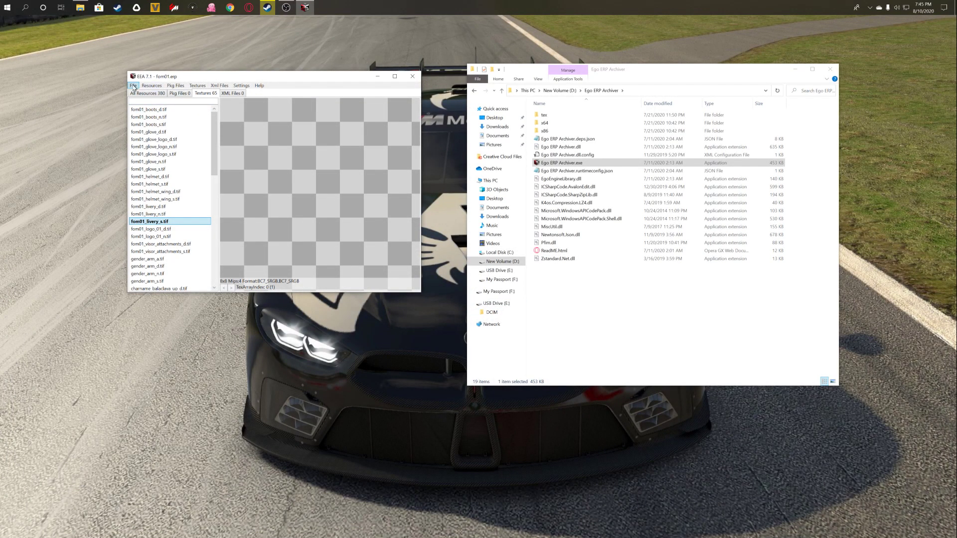
# Open the fom01_gloves.erp archive from the fom01 folder
pyautogui.click(134, 86)
pyautogui.click(146, 93)
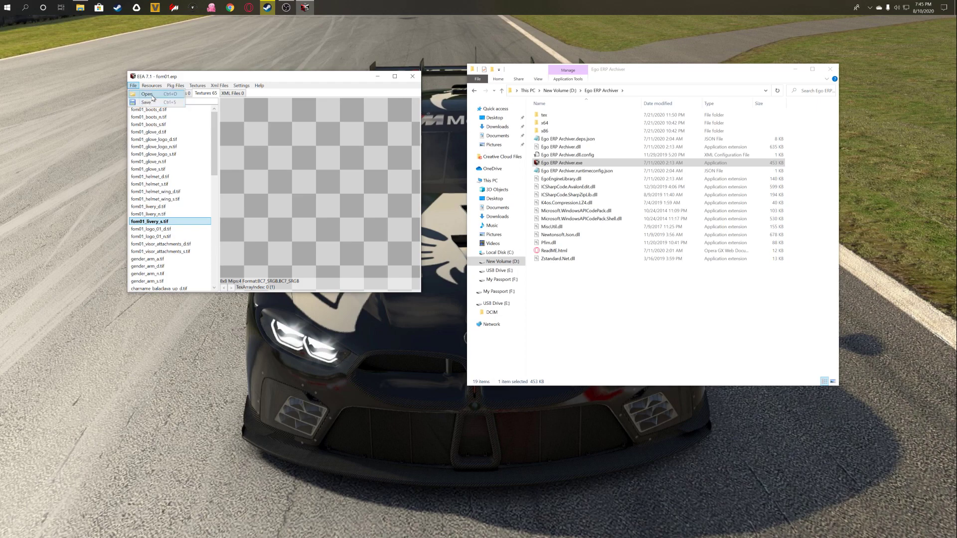
pyautogui.click(132, 80)
pyautogui.doubleClick(133, 81)
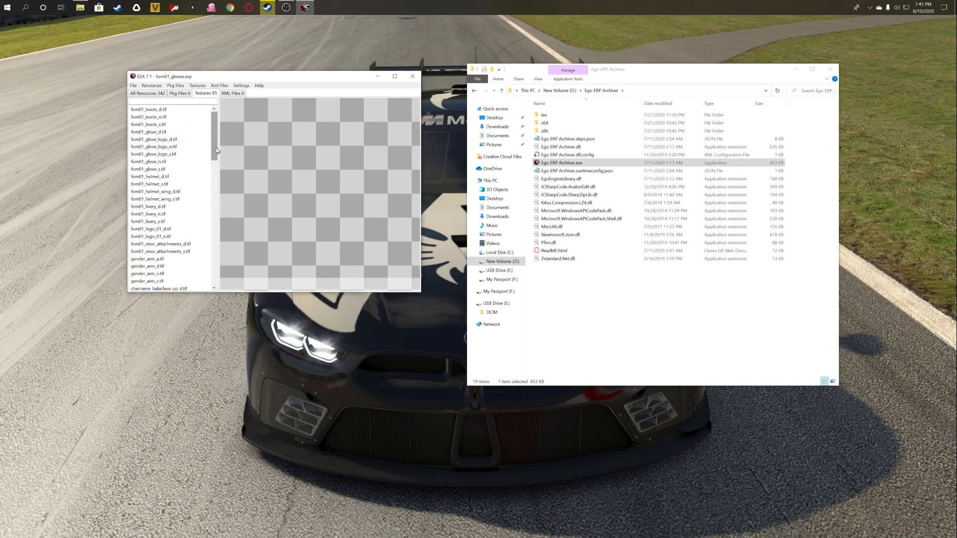
# Check the fom01_livery_d, fom01_livery_n and fom01_livery_s textures in the gloves archive and start a texture import for fom01_livery_d.tif
pyautogui.moveTo(217, 147); pyautogui.dragTo(217, 166)
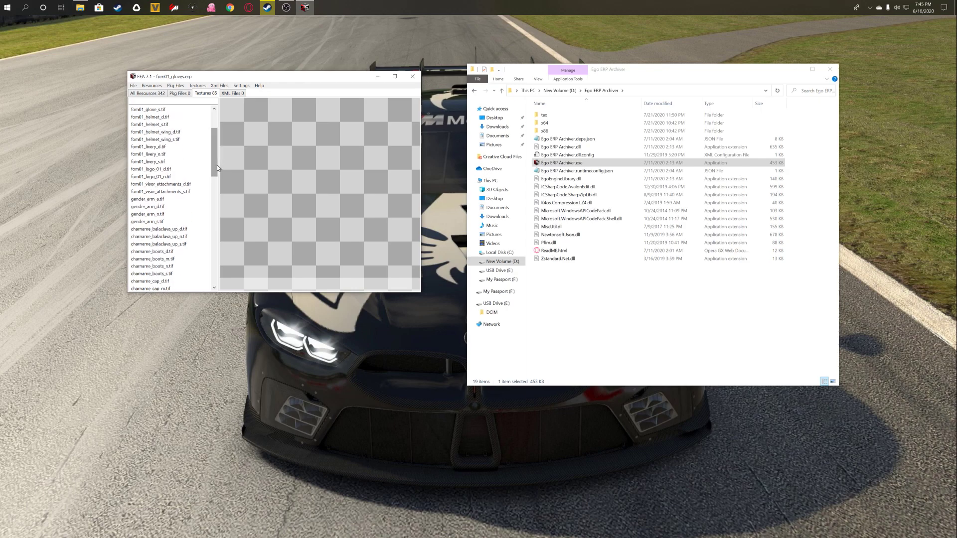
pyautogui.click(196, 148)
pyautogui.press('Down')
pyautogui.press('Down')
pyautogui.press('Down')
pyautogui.press('Up')
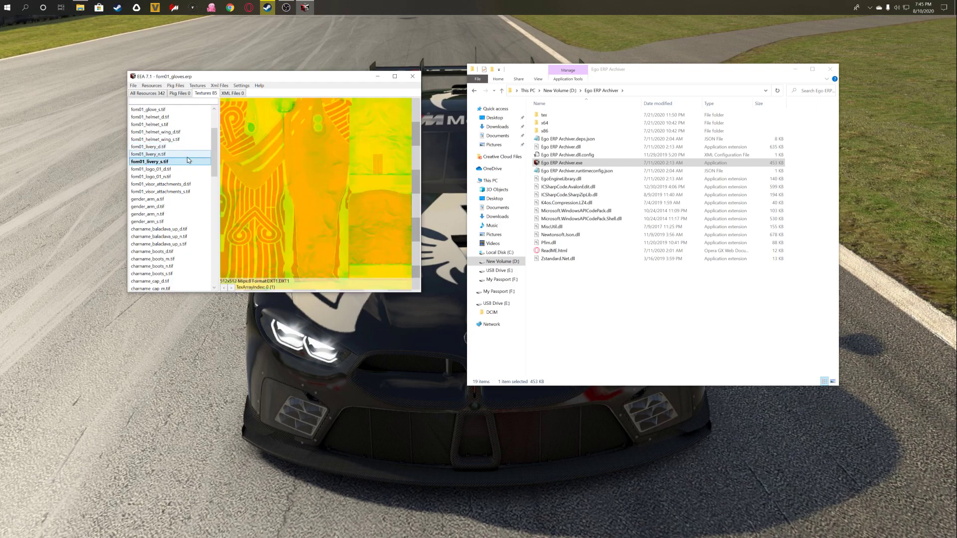
pyautogui.press('Up')
pyautogui.press('Up')
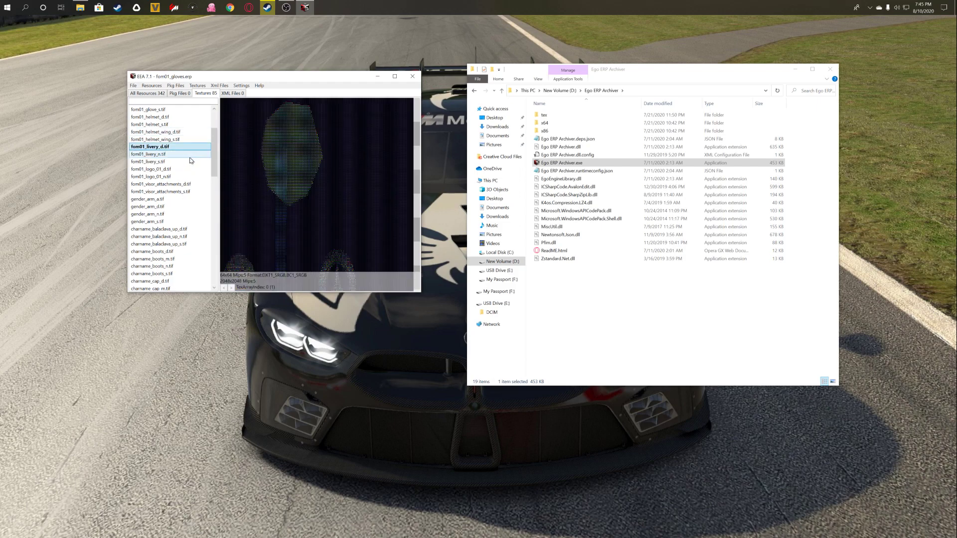
pyautogui.click(198, 86)
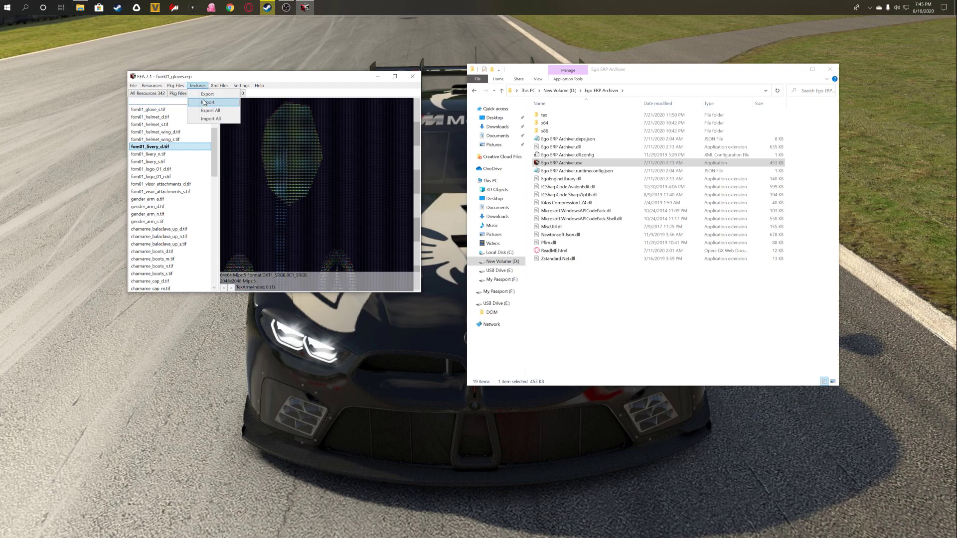
pyautogui.click(204, 103)
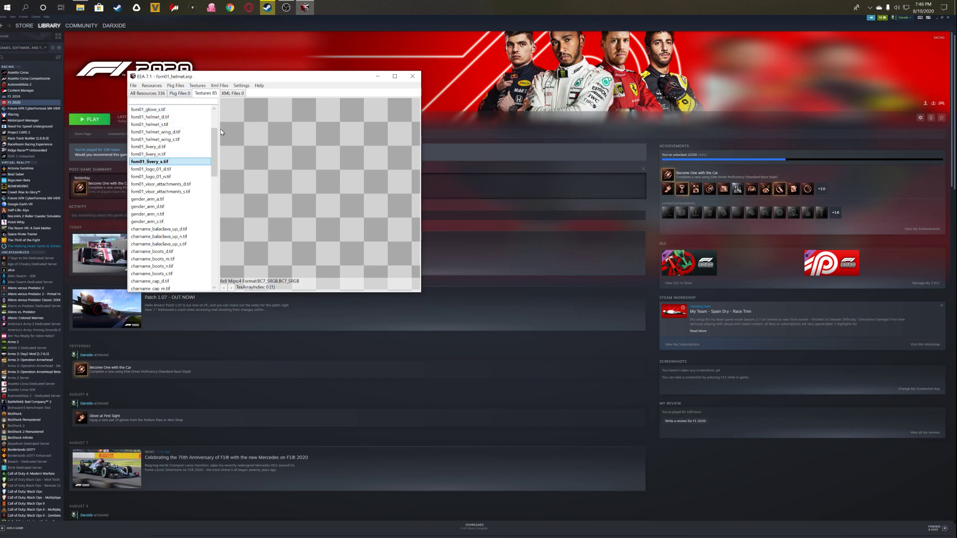
# Examine the logo textures fom01_logo_01_d.tif and fom01_logo_01_n.tif in the fom01_helmet.erp archive
pyautogui.moveTo(214, 159); pyautogui.dragTo(218, 151)
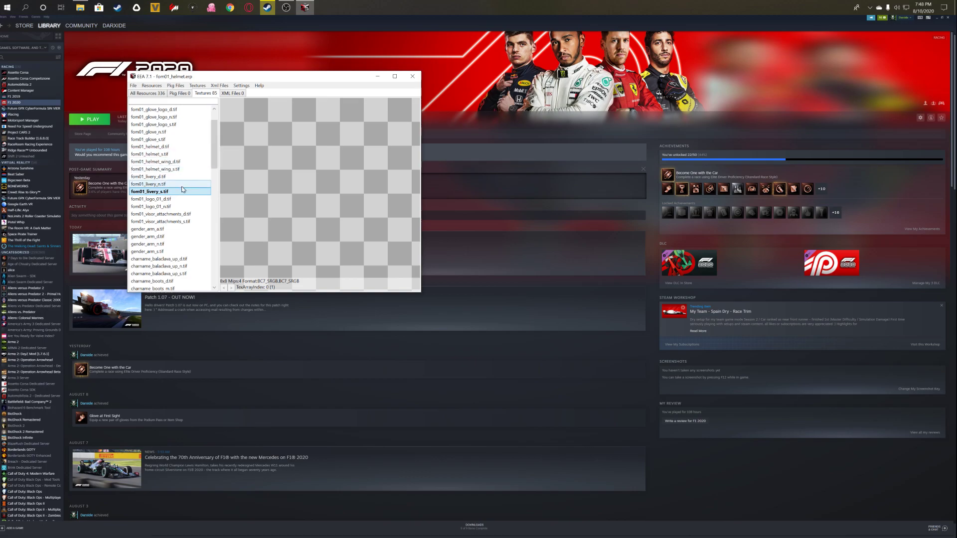
pyautogui.click(167, 199)
pyautogui.click(175, 206)
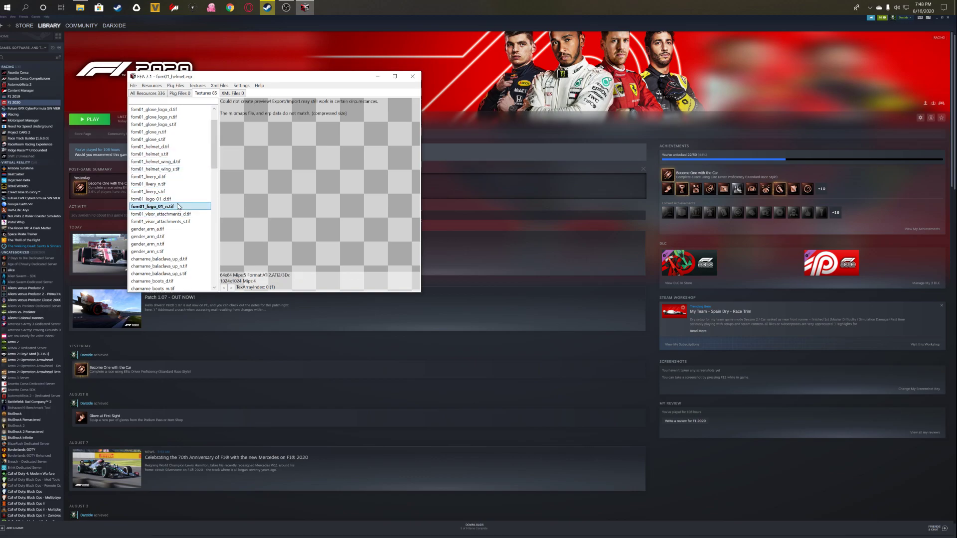
pyautogui.click(176, 200)
pyautogui.press('Down')
pyautogui.press('Up')
pyautogui.press('Down')
pyautogui.press('Up')
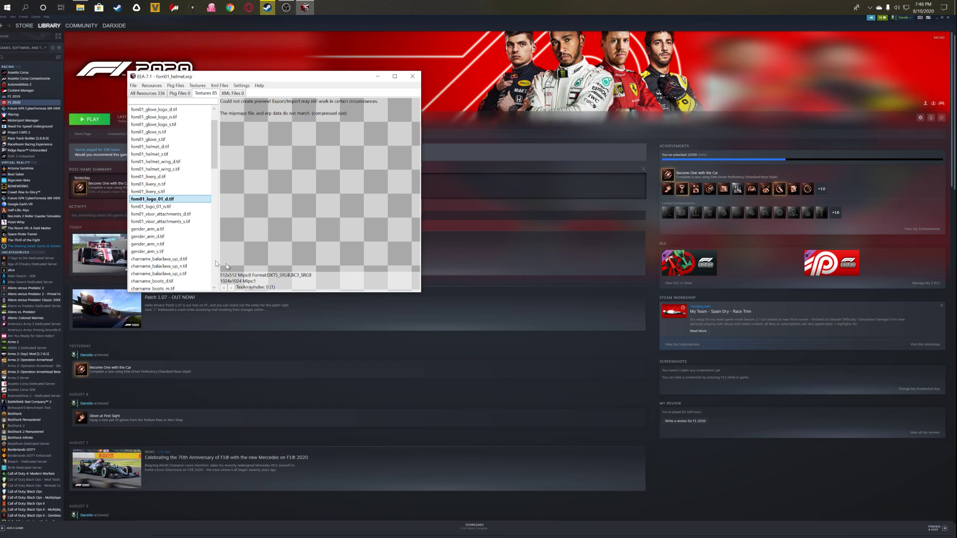
# Import a replacement DDS file from within the Documents folder into the helmet archive's fom01_logo_01_d.tif texture
pyautogui.click(197, 85)
pyautogui.click(202, 102)
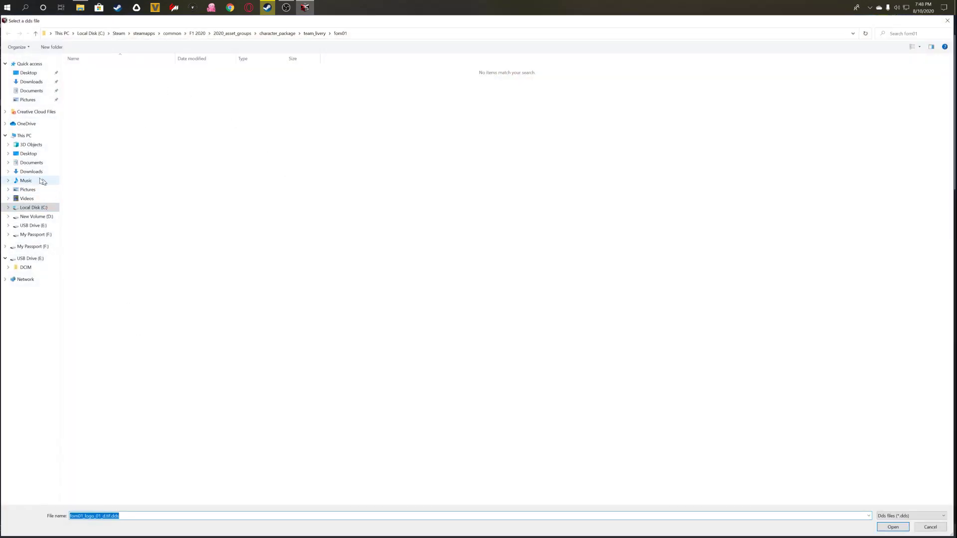
pyautogui.click(39, 162)
pyautogui.doubleClick(111, 171)
pyautogui.doubleClick(487, 75)
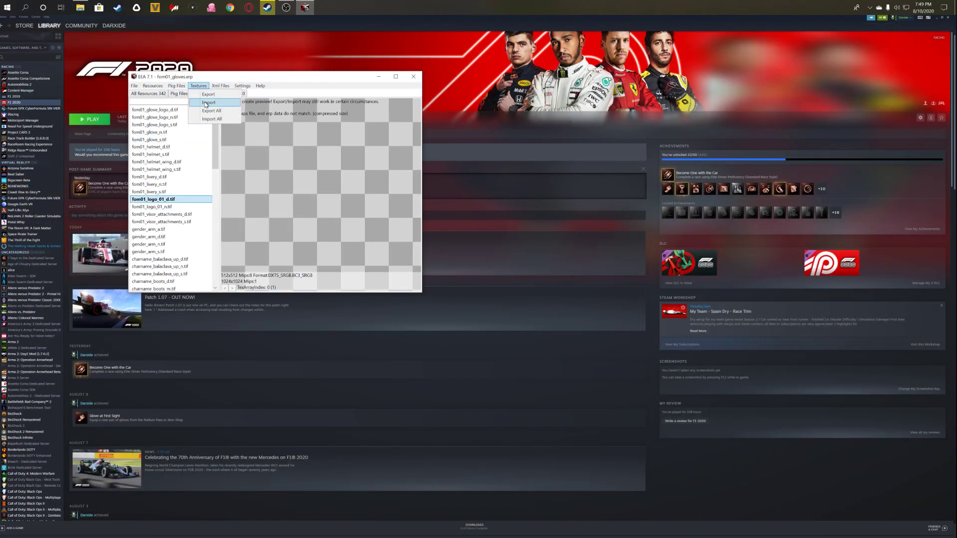
# Start a texture import for fom01_logo_01_d.tif in fom01_gloves.erp, and save the edited fom01.erp over the existing archive
pyautogui.click(208, 103)
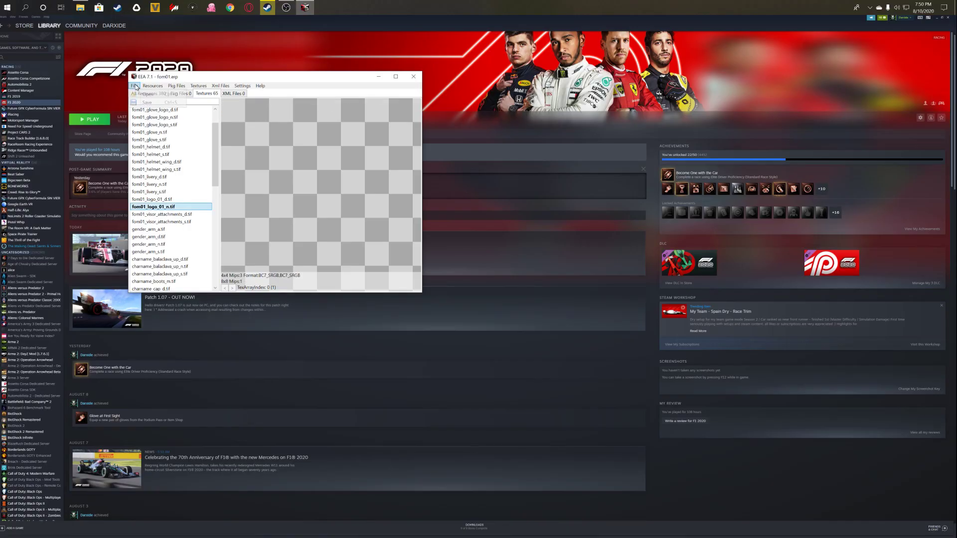
pyautogui.click(505, 315)
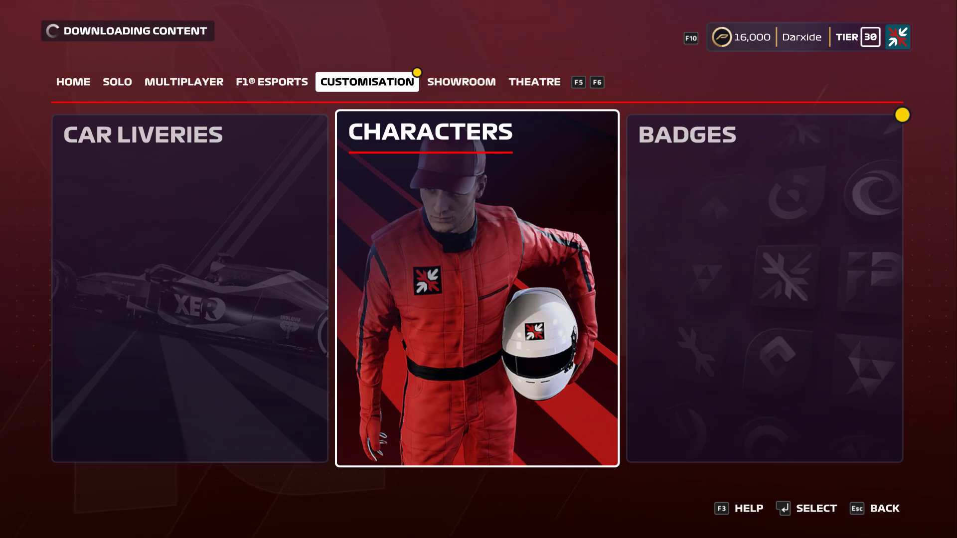
# In F1 2020, open the existing character for editing and inspect the race suit, helmet and gloves through to Character Poses
pyautogui.press('Return')
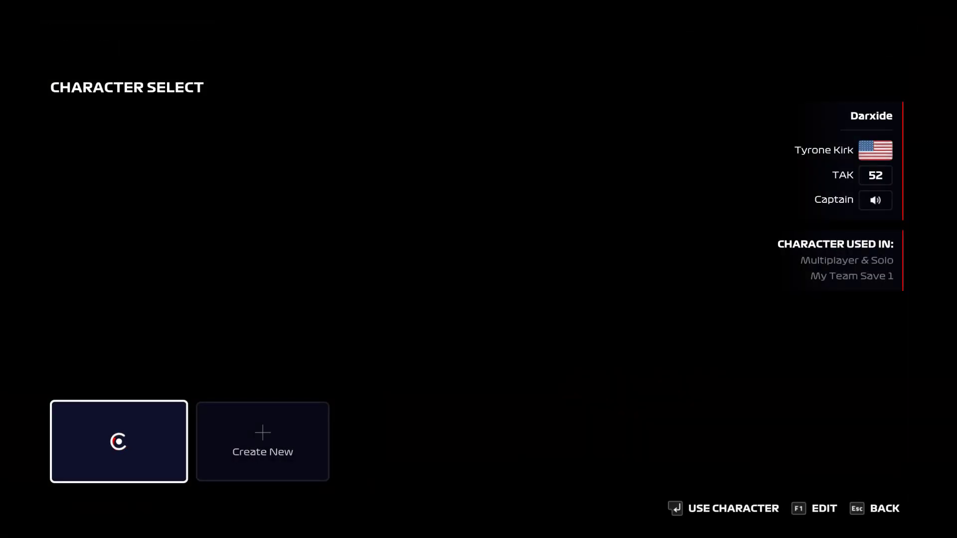
pyautogui.press('F1')
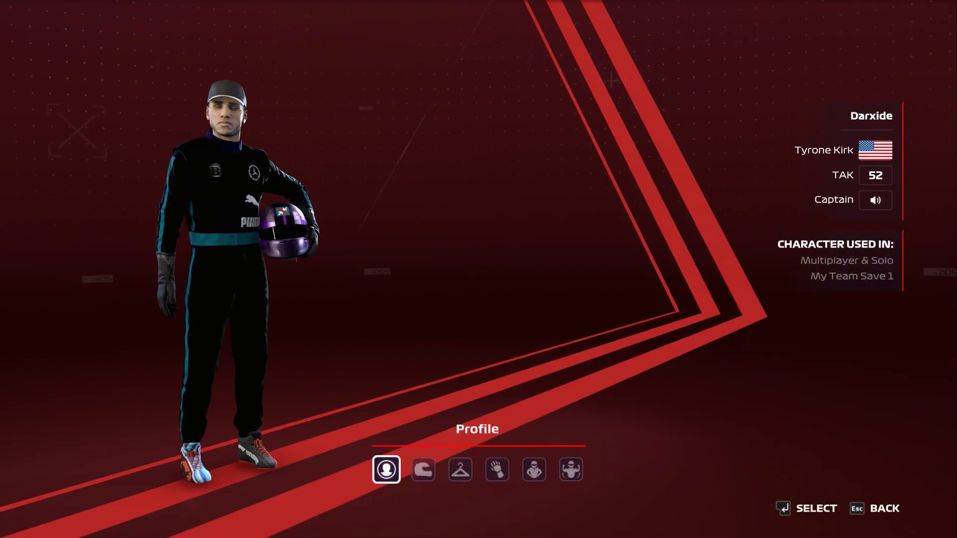
pyautogui.press('Right')
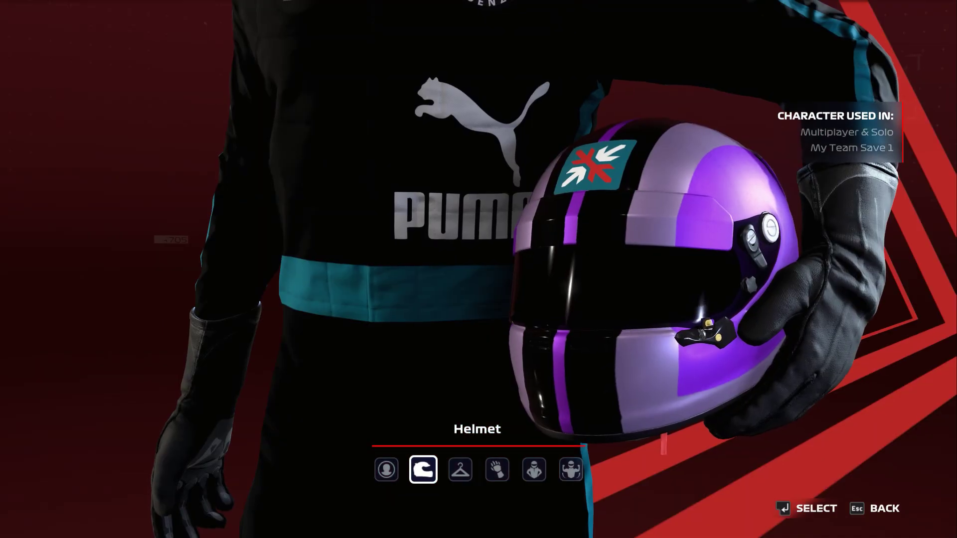
pyautogui.press('Right')
pyautogui.press('Right')
pyautogui.press('Right')
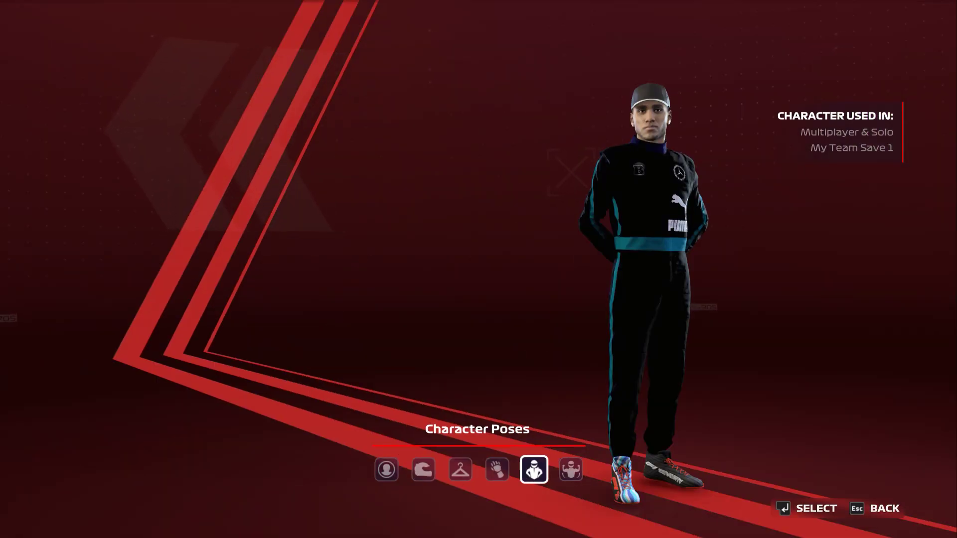